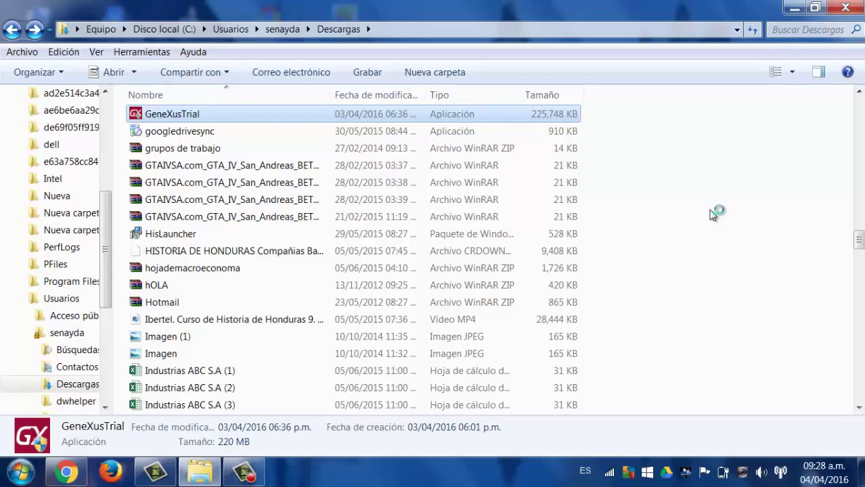
left_click(248, 474)
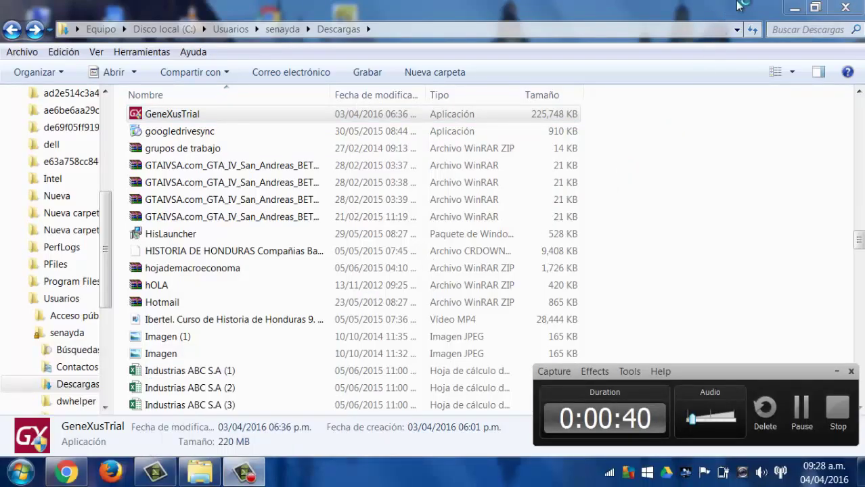
left_click(802, 409)
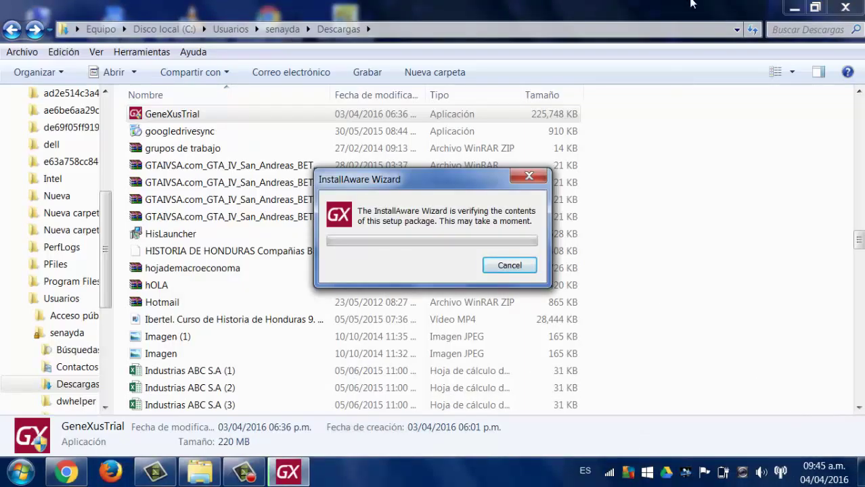
left_click(793, 8)
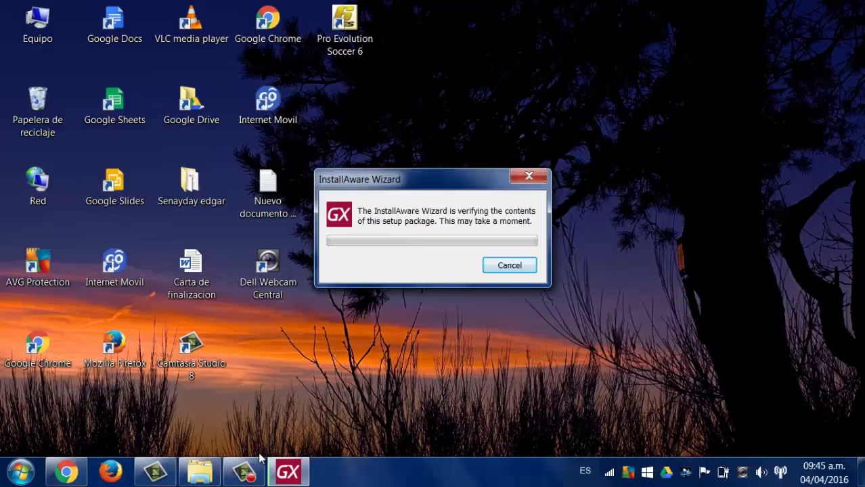
left_click(243, 472)
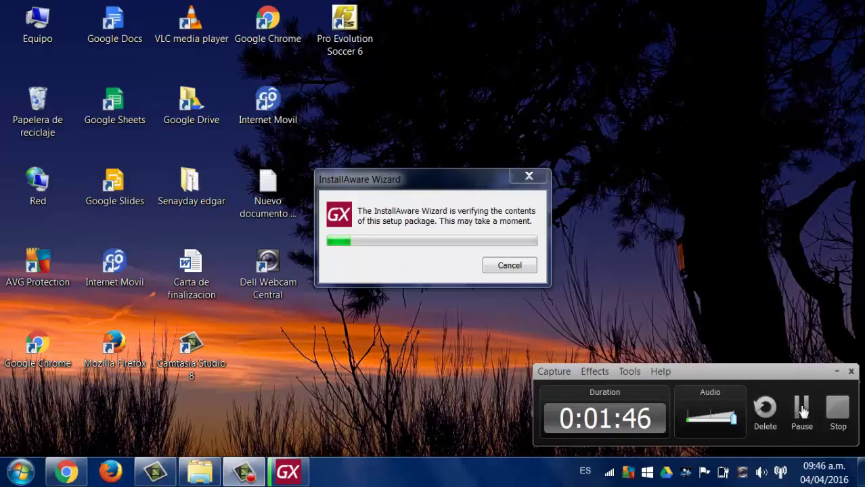
left_click(419, 184)
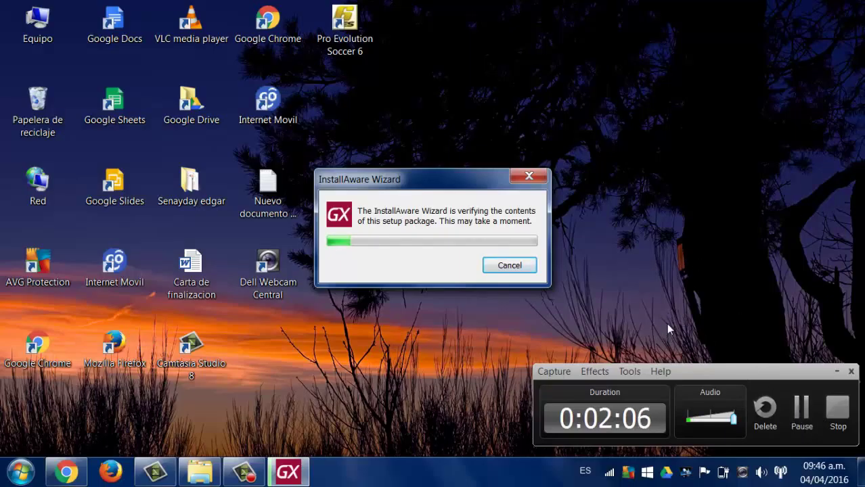
left_click(804, 415)
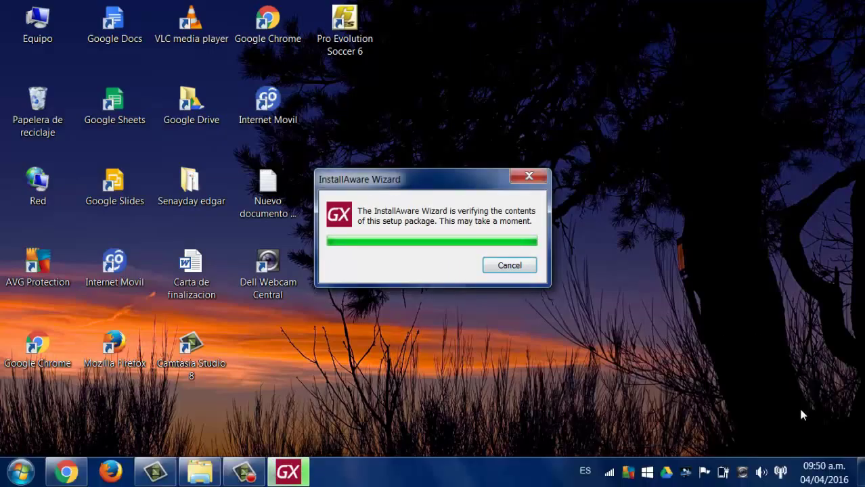
left_click(247, 475)
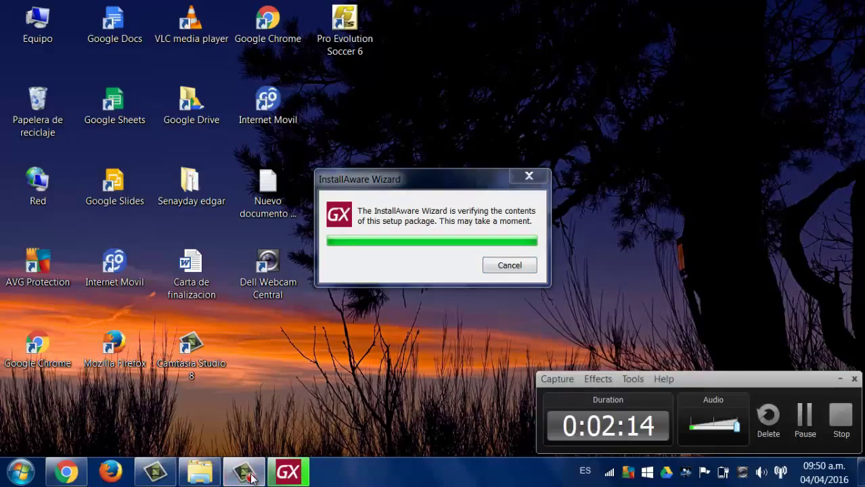
left_click(248, 475)
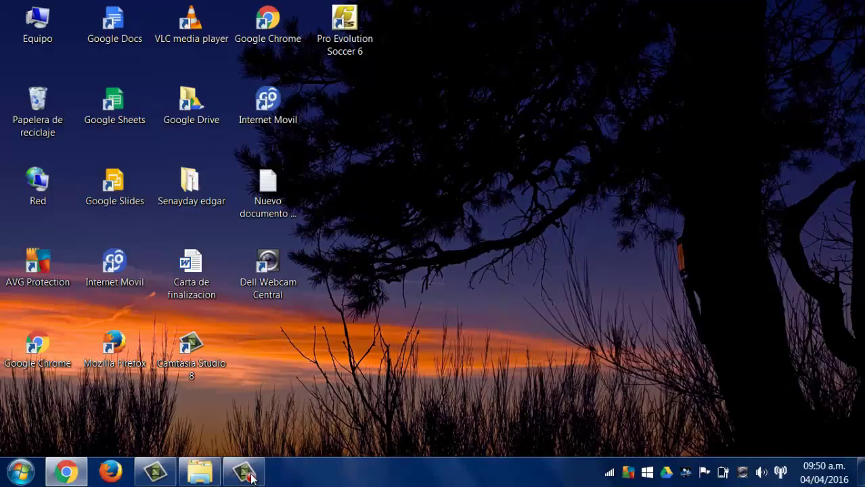
left_click(248, 476)
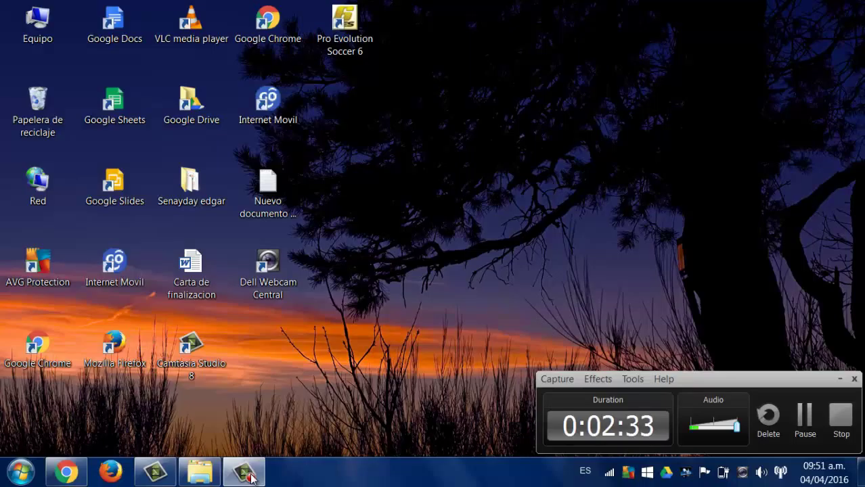
left_click(804, 418)
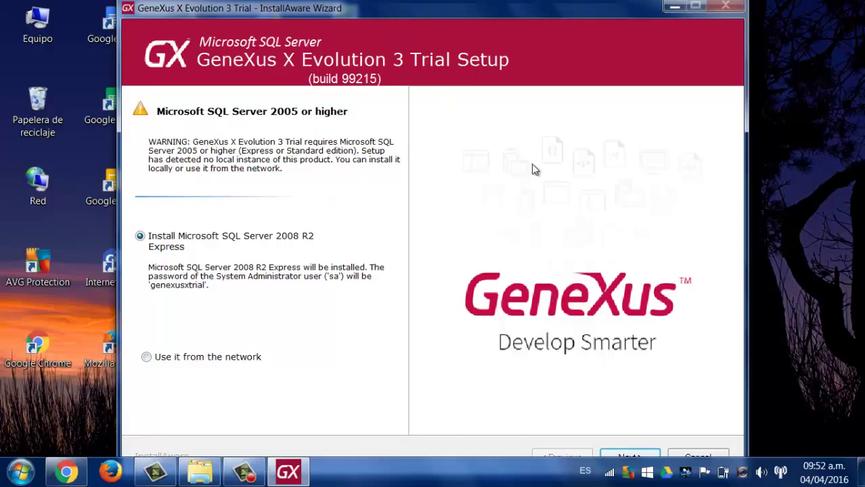
Move the setup wizard window and proceed with the option to install Microsoft SQL Server 2008 R2 Express
mouse_move(506, 11)
left_mouse_down()
mouse_move(501, 1)
mouse_move(503, 10)
left_mouse_up()
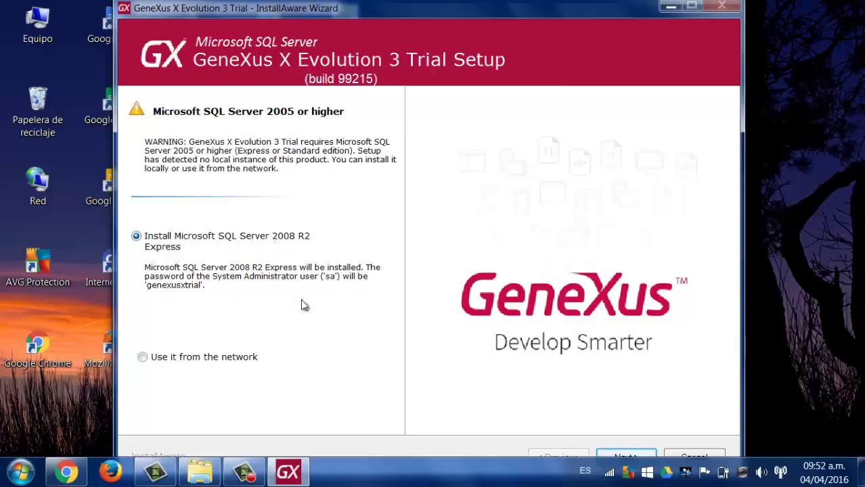
left_click(627, 458)
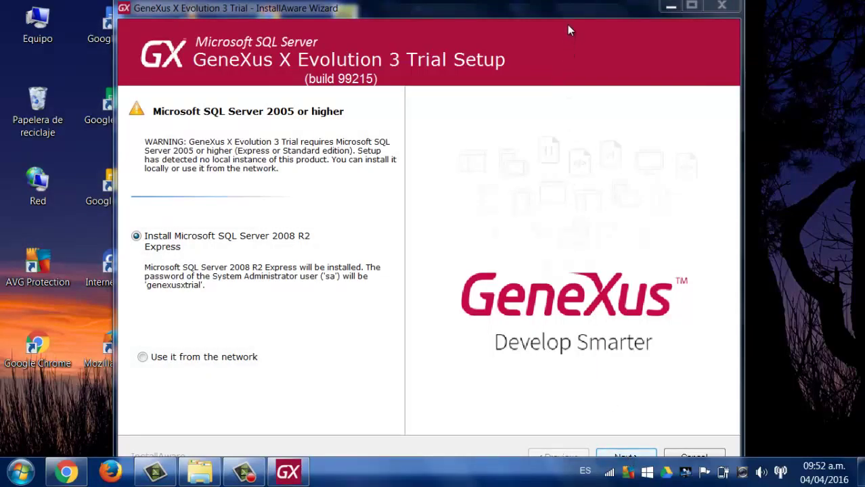
left_click_drag(570, 24, 527, 5)
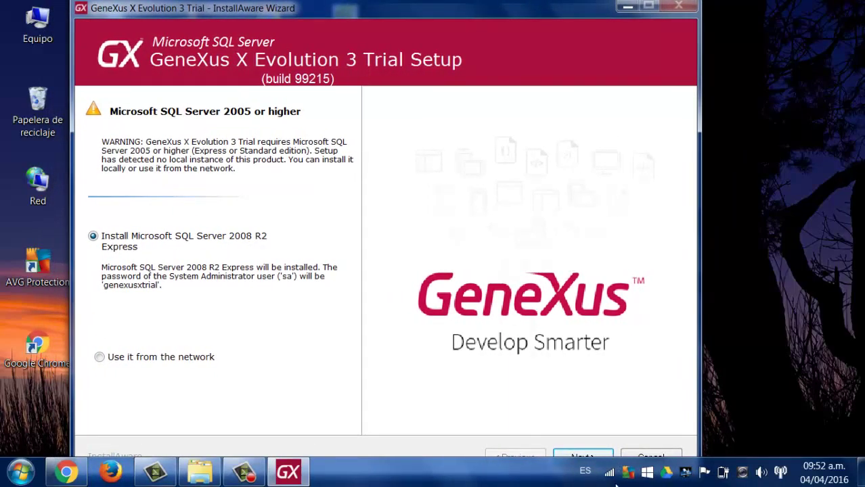
left_click(579, 455)
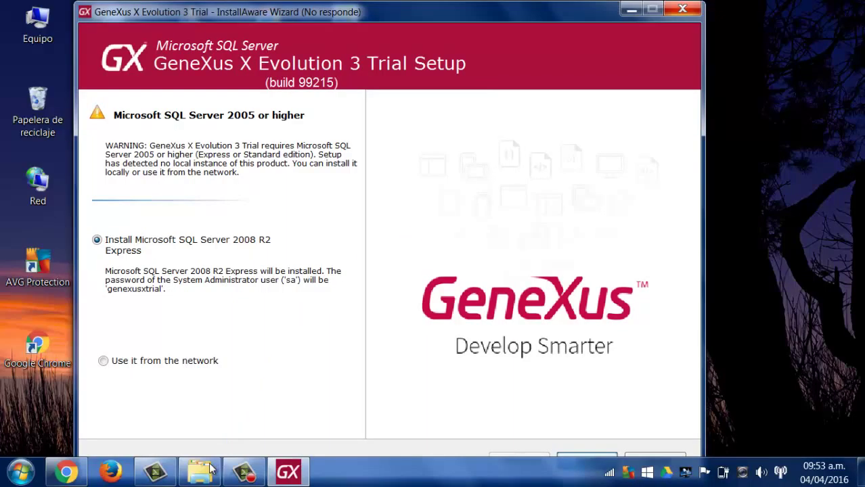
left_click(245, 474)
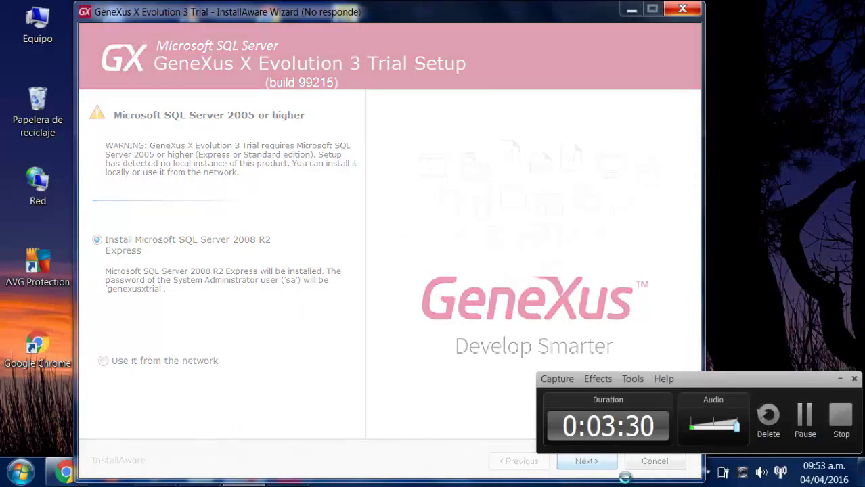
left_click(804, 427)
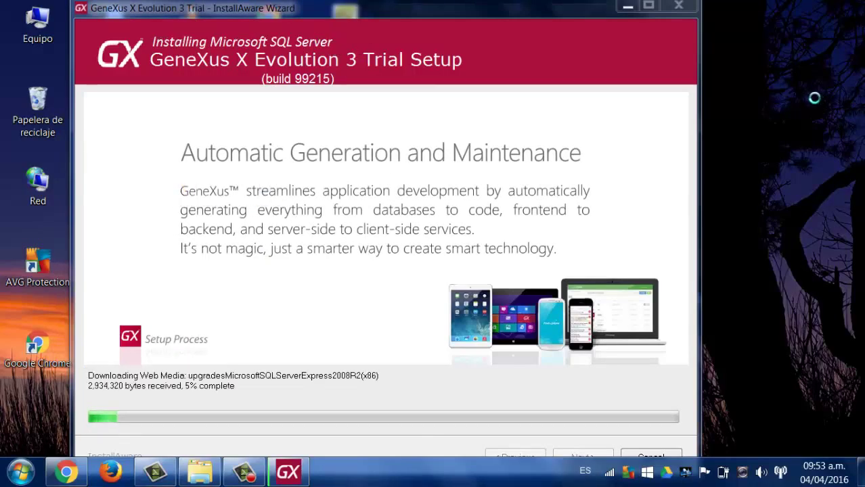
right_click(814, 99)
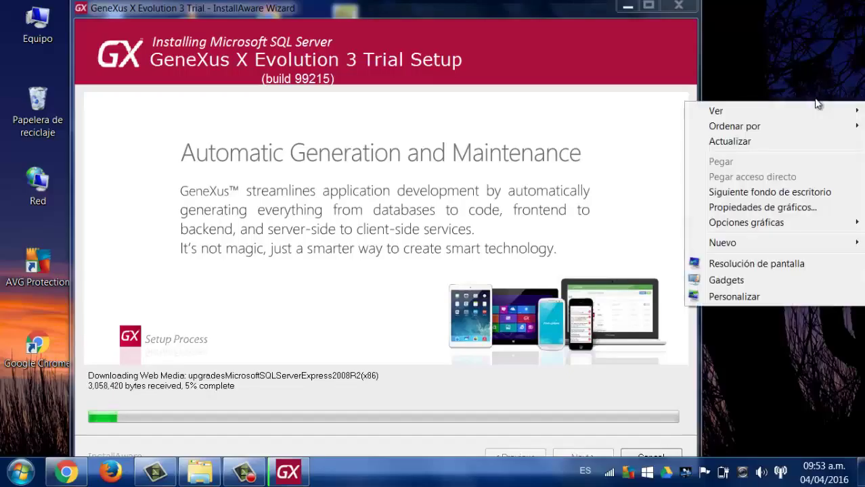
left_click(809, 142)
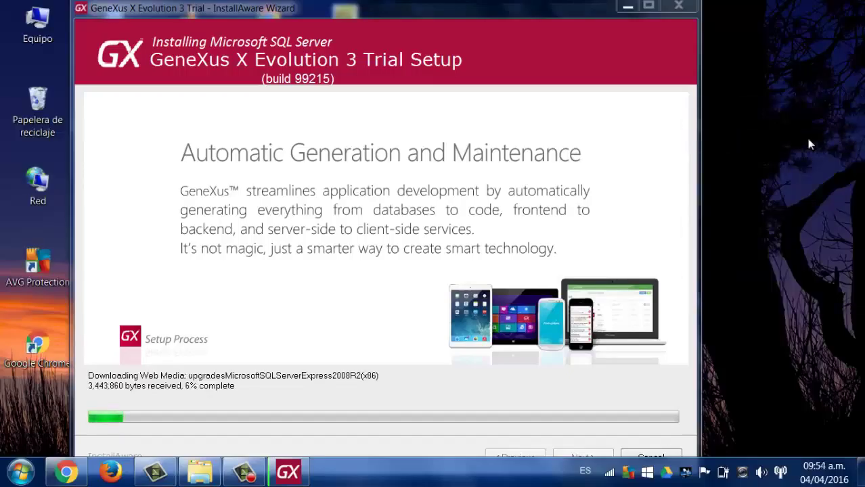
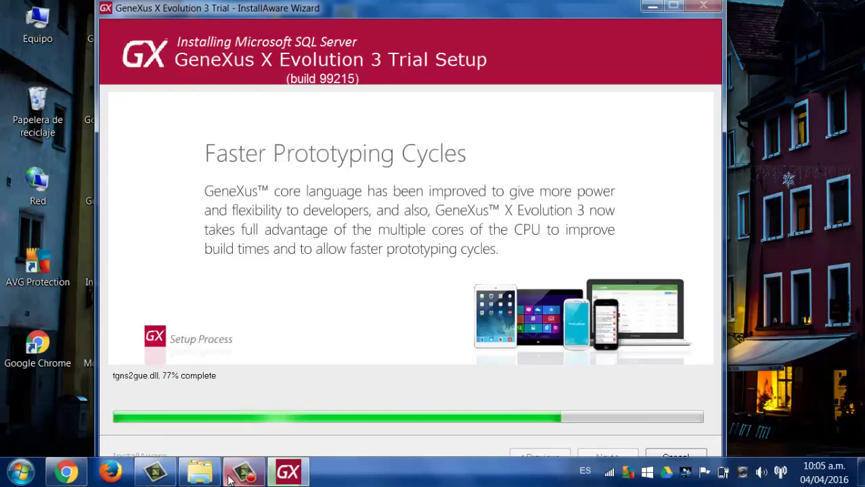
mouse_move(234, 474)
left_click(233, 436)
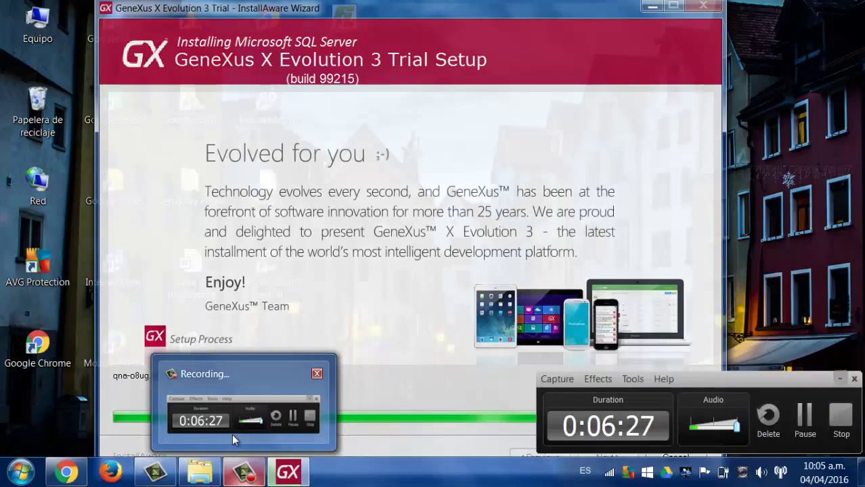
left_click(837, 380)
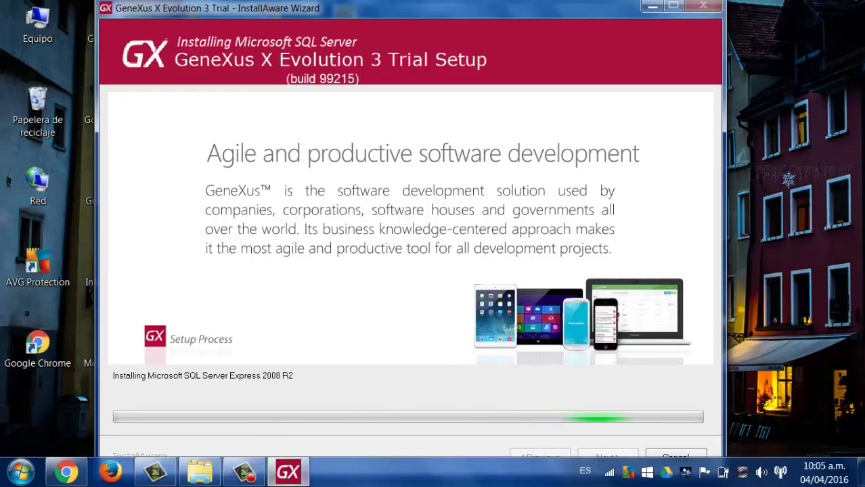
left_click(248, 480)
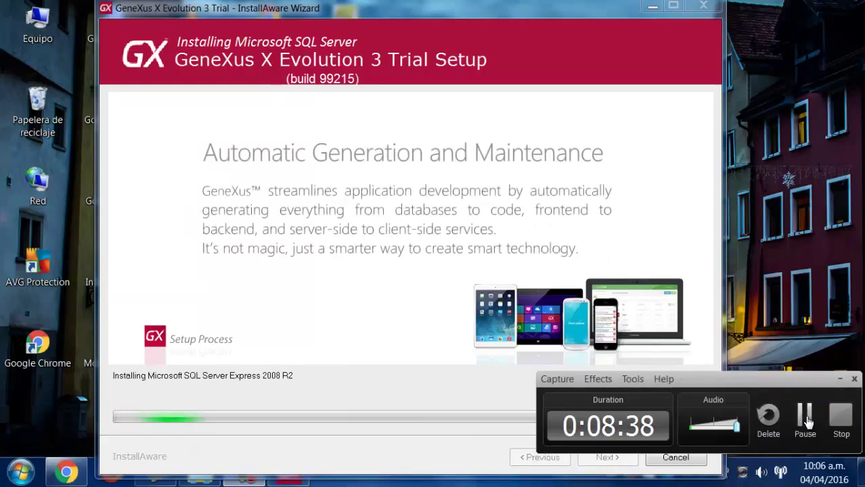
left_click(806, 417)
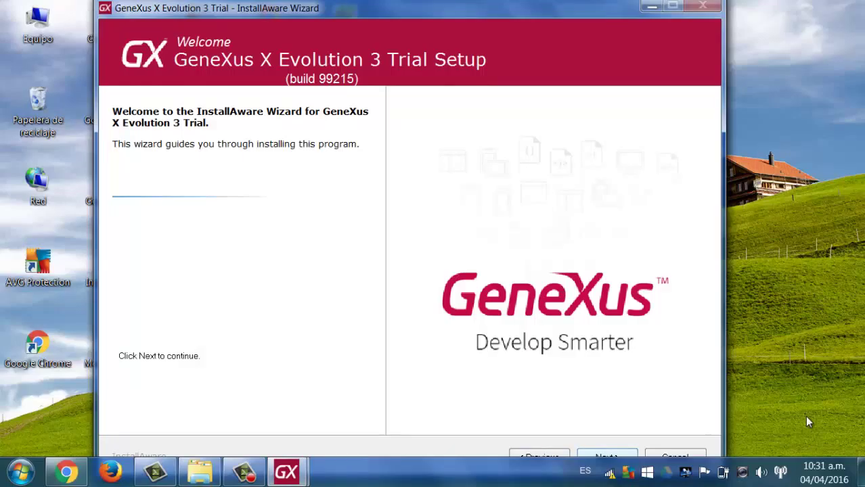
Accept the terms of the License Agreement and continue through registration with the default name and an empty company
key("Return")
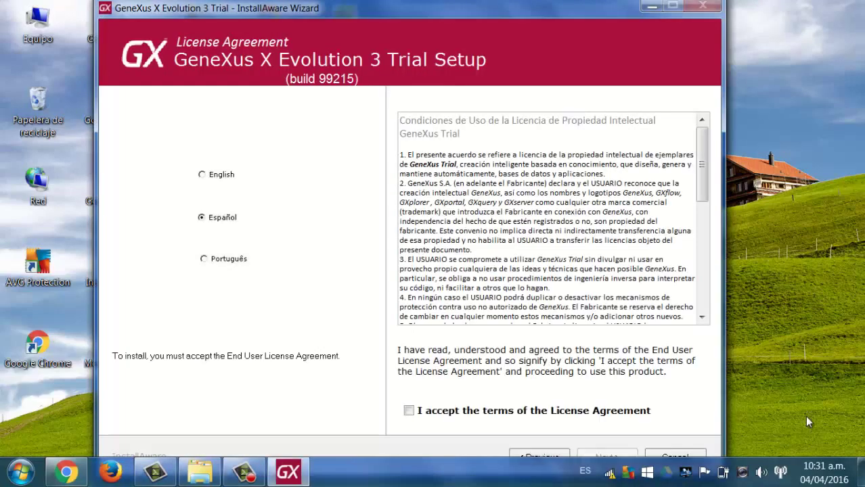
key("space")
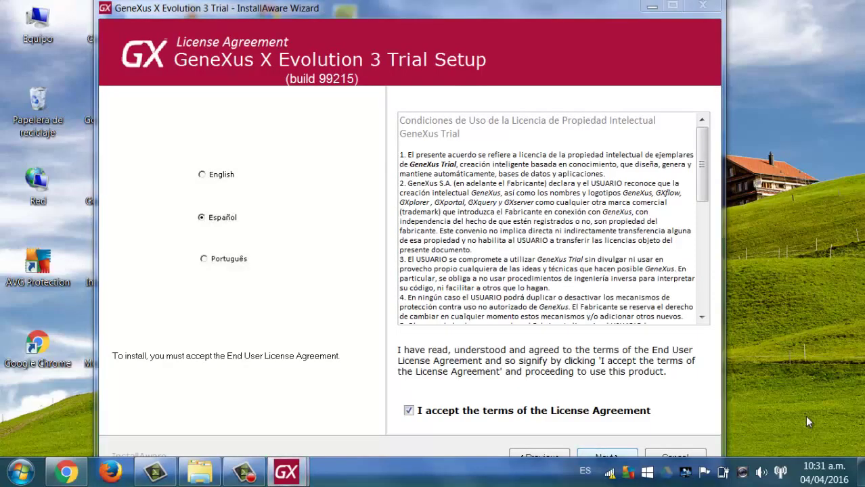
key("Return")
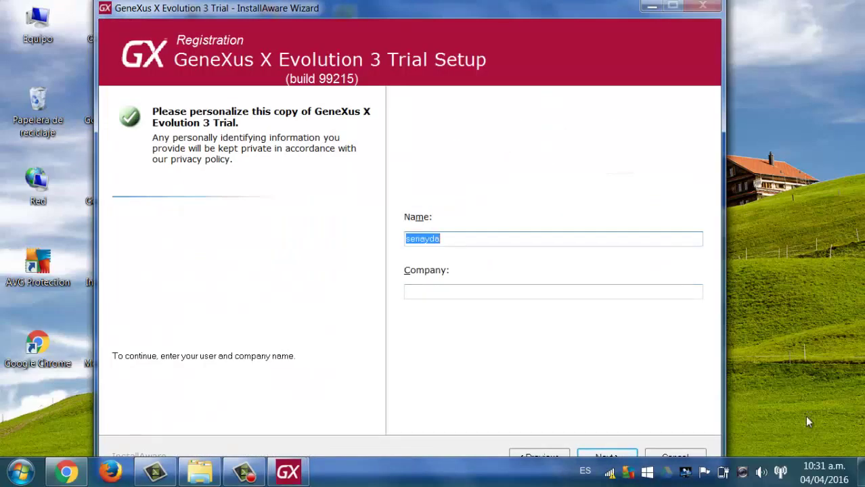
key("Tab")
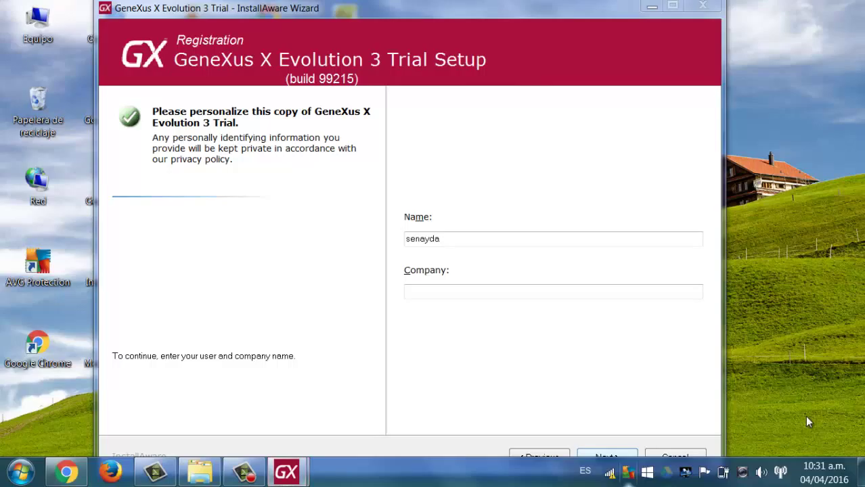
key("Return")
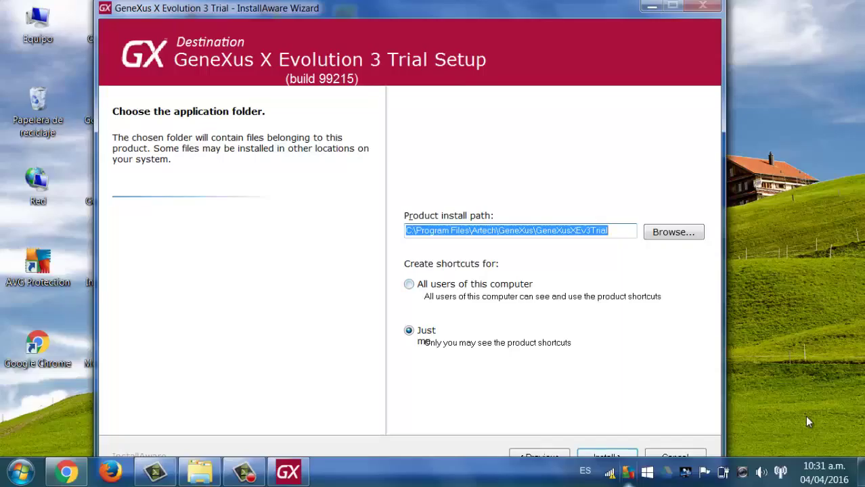
Create shortcuts for all users of this computer and start the installation with the default install path and Start Menu group
key("alt+a")
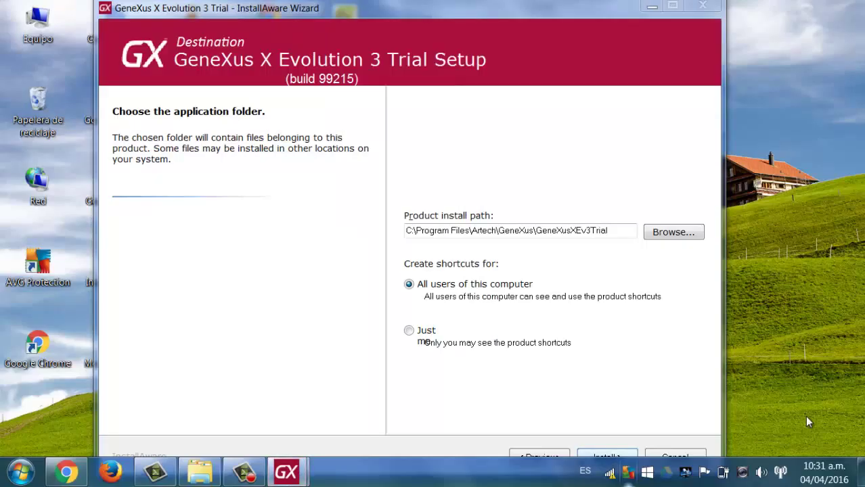
key("Return")
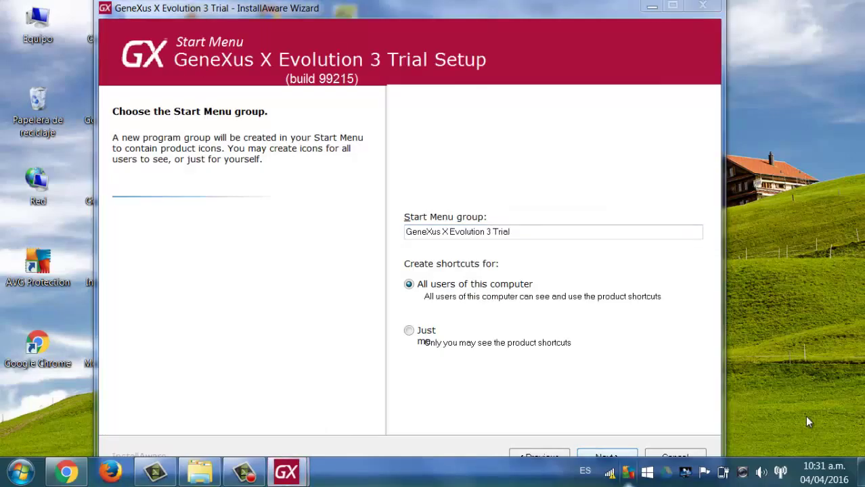
key("Return")
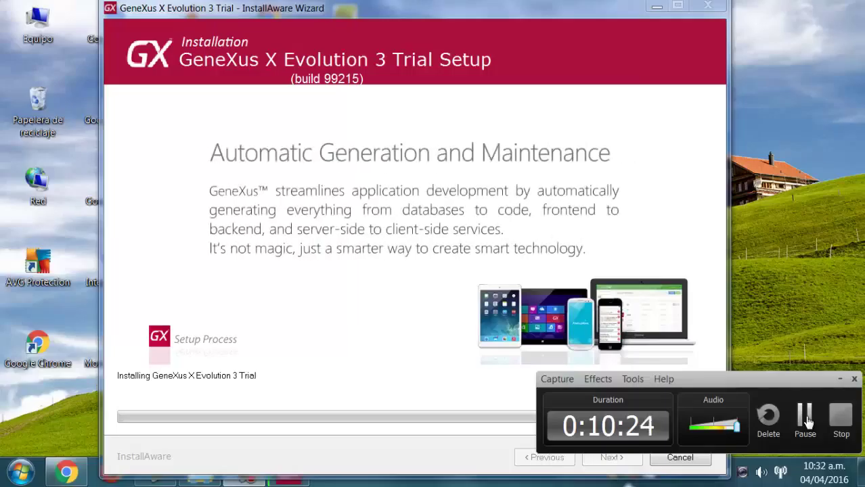
left_click(806, 415)
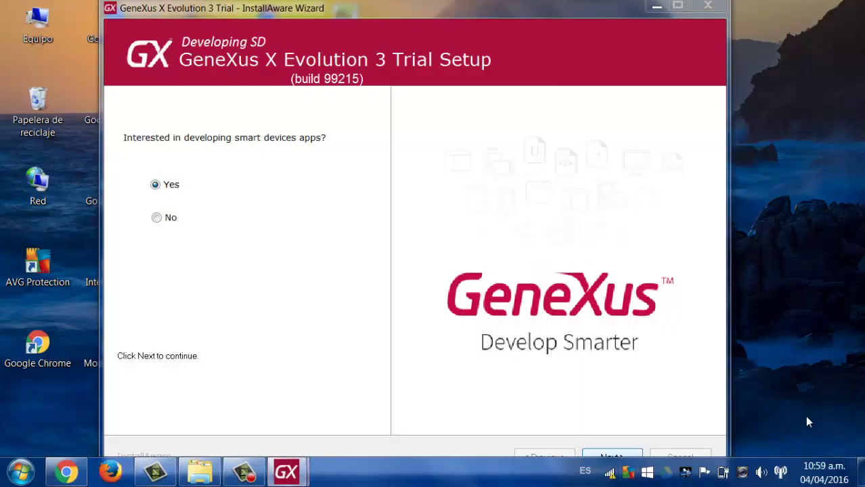
Answer Yes to smart device development with "Download and install requirements later" for Android, and finish setup with Run GeneXus X Evolution 3 Trial enabled
key("Return")
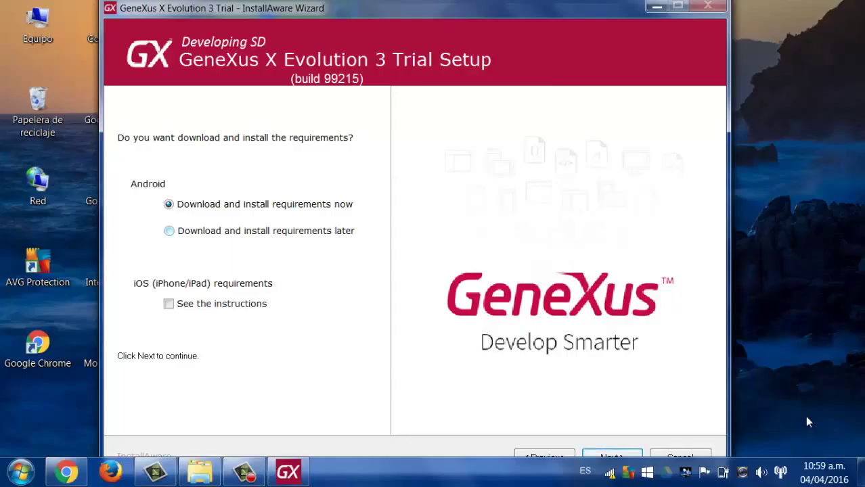
key("Down")
key("Return")
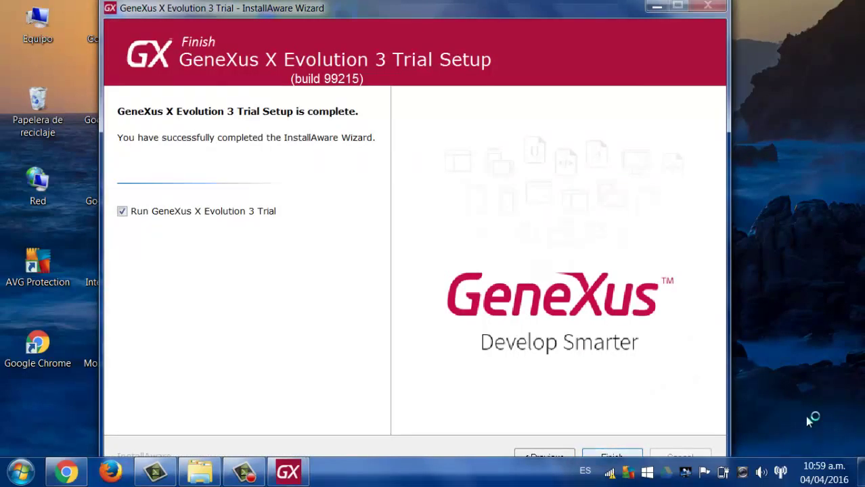
key("Return")
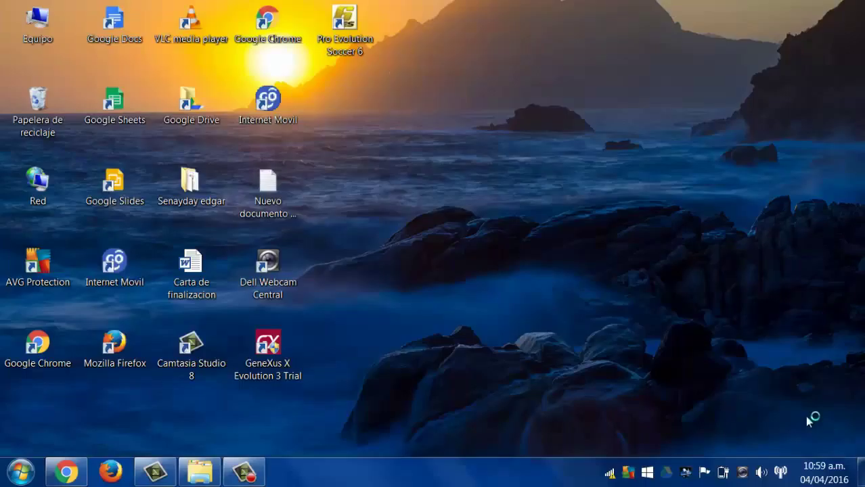